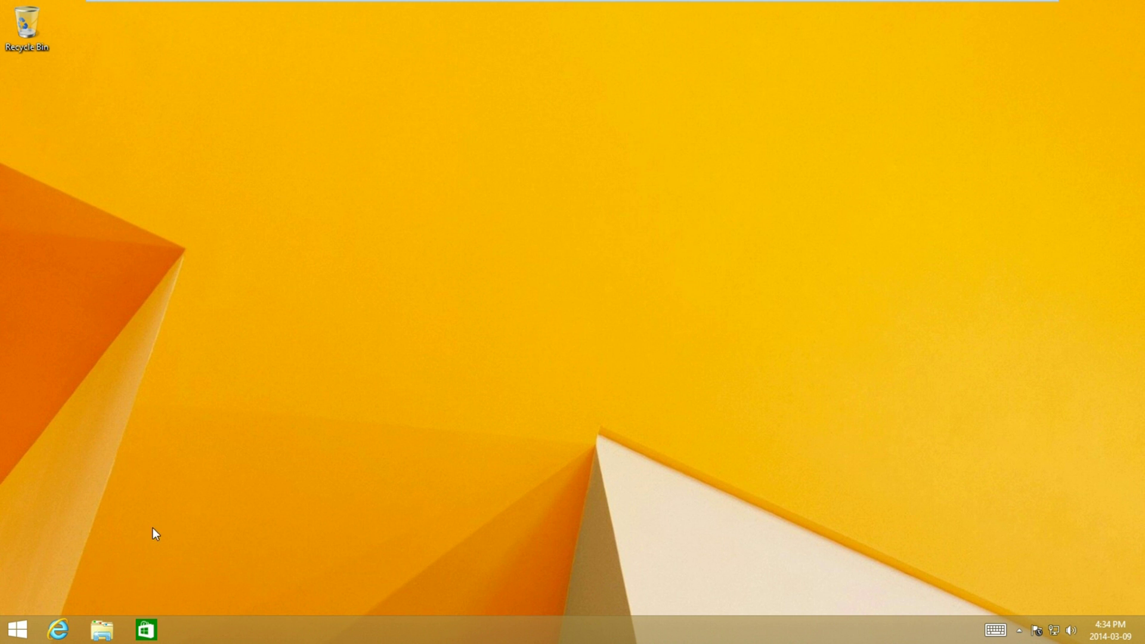
Browse This PC > Local Disk (C:) > Windows and select explorer.exe
{"action": "left_click", "coordinate": [102, 629]}
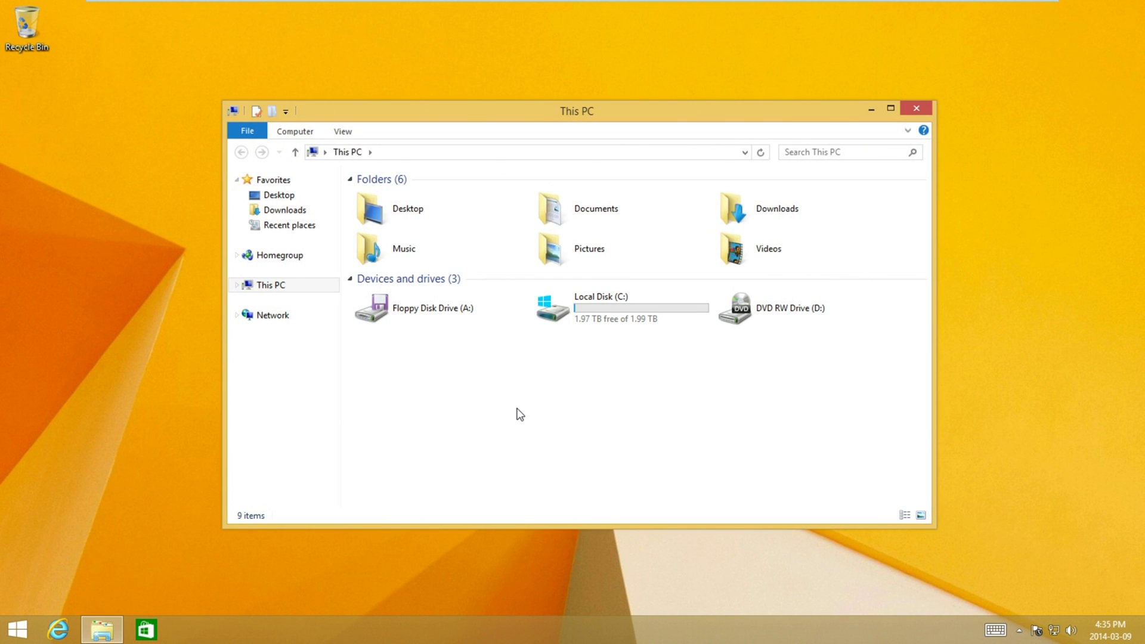
{"action": "left_click", "coordinate": [627, 316]}
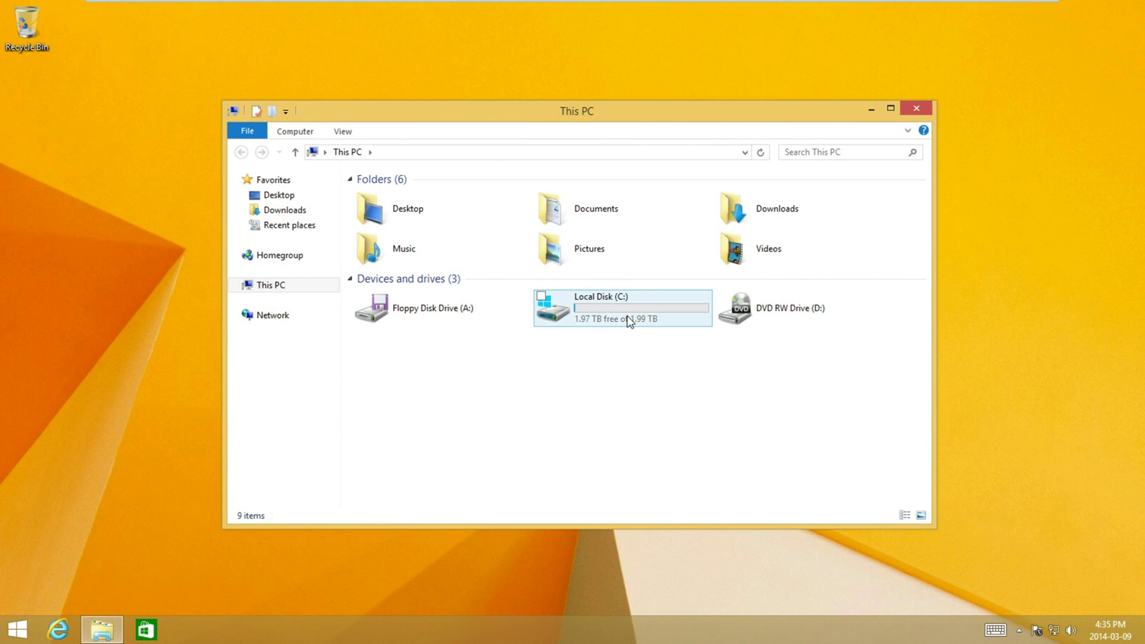
{"action": "double_click", "coordinate": [628, 316]}
{"action": "double_click", "coordinate": [508, 255]}
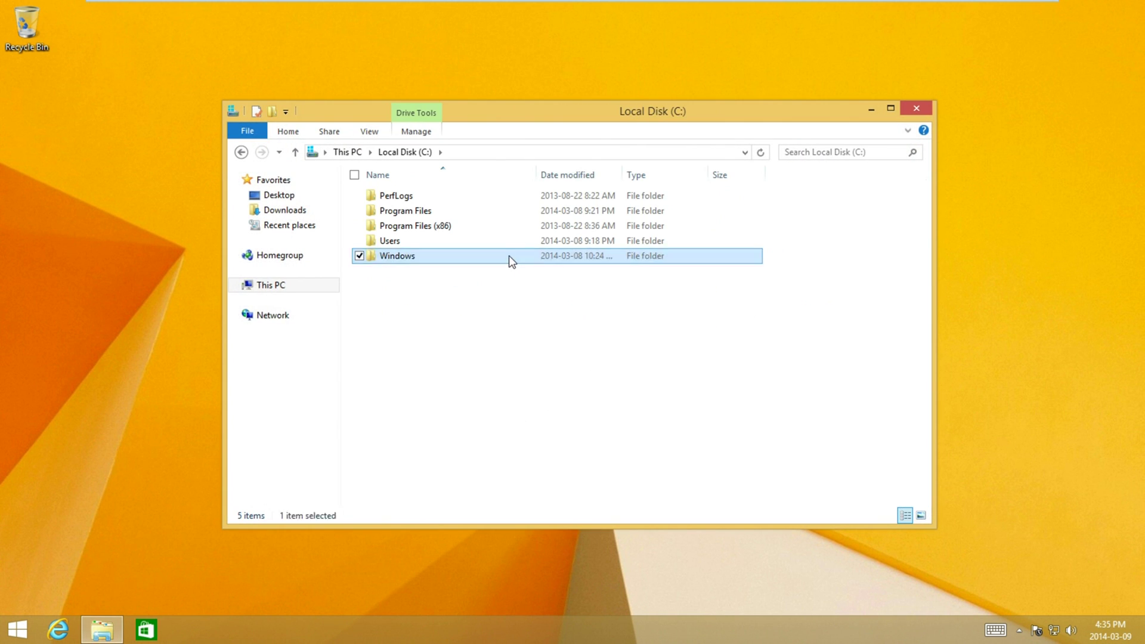
{"action": "type", "text": "explorer"}
{"action": "key", "text": "Down"}
{"action": "key", "text": "Up"}
View explorer.exe's Details showing file version 6.3.9600.17025, then return to the desktop
{"action": "key", "text": "alt+Return"}
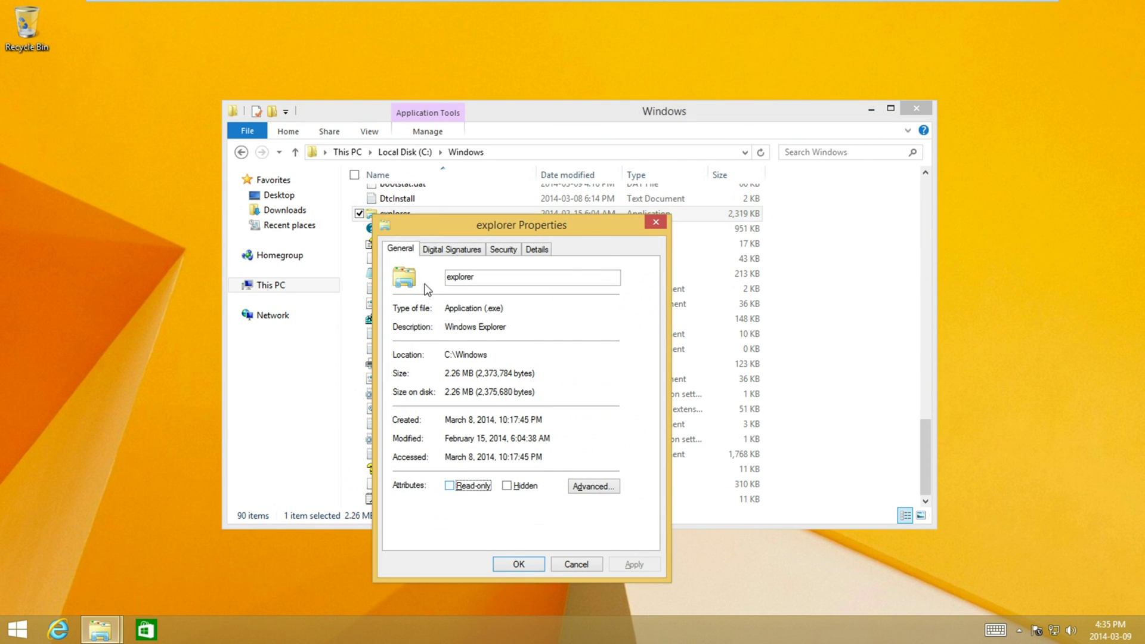
{"action": "left_click", "coordinate": [536, 256]}
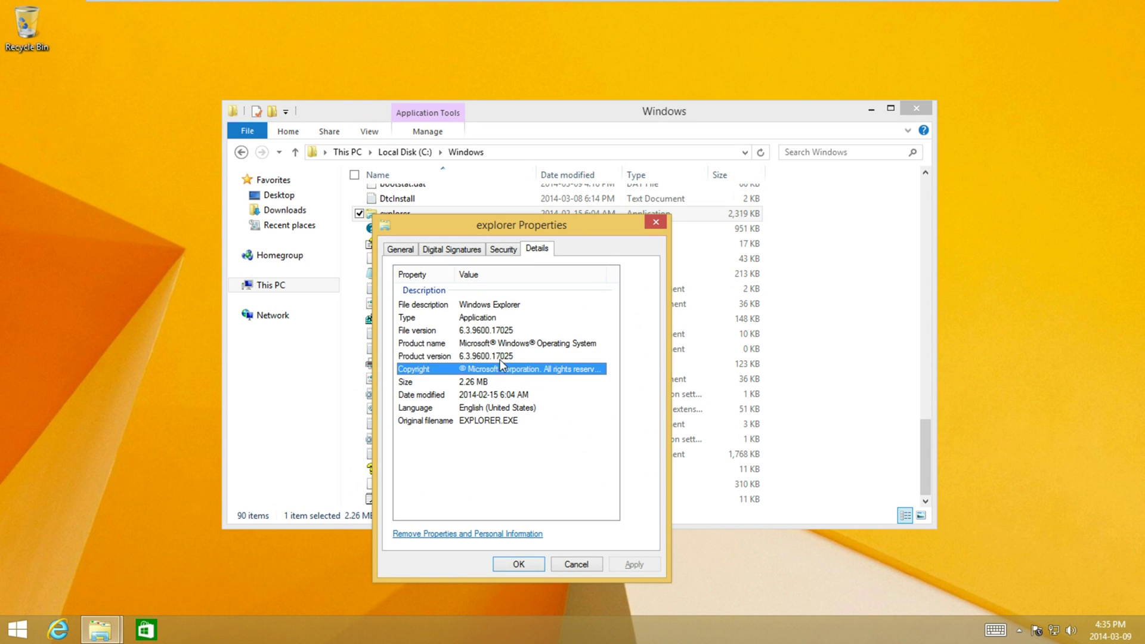
{"action": "left_click", "coordinate": [581, 561]}
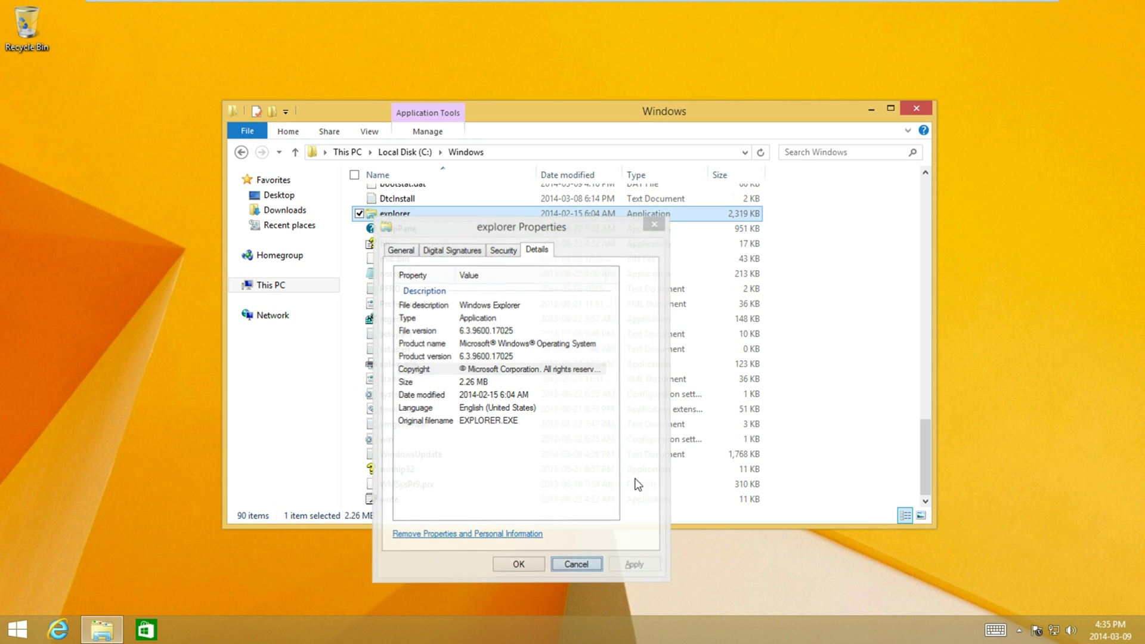
{"action": "left_click", "coordinate": [915, 107]}
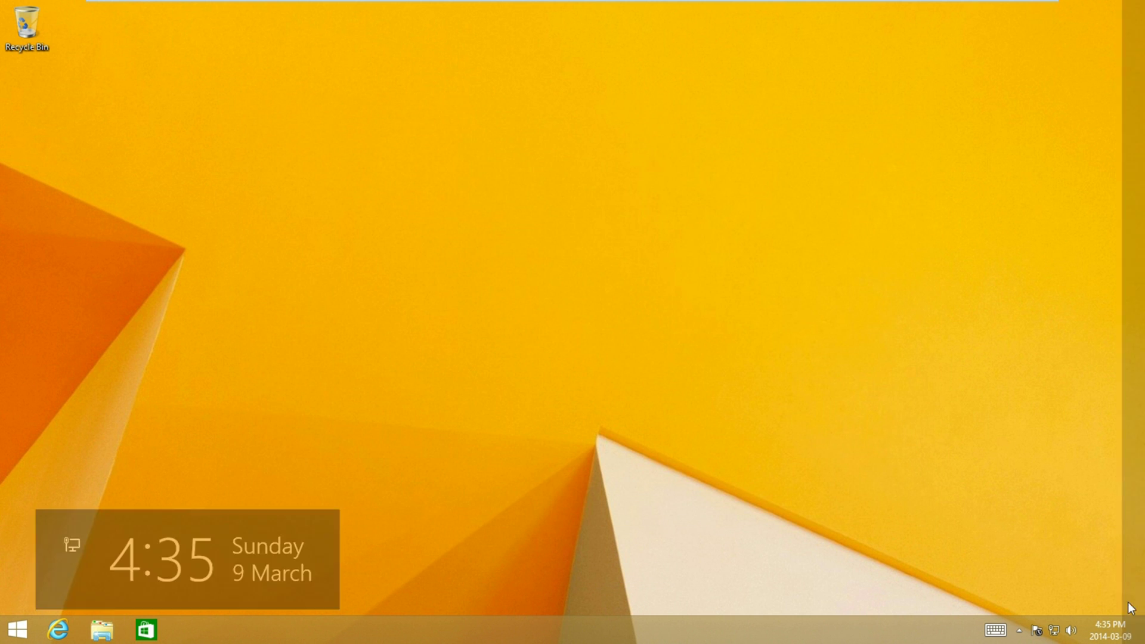
Reach Windows Update via Settings charm > Control Panel > System and Security
{"action": "left_click", "coordinate": [1109, 483]}
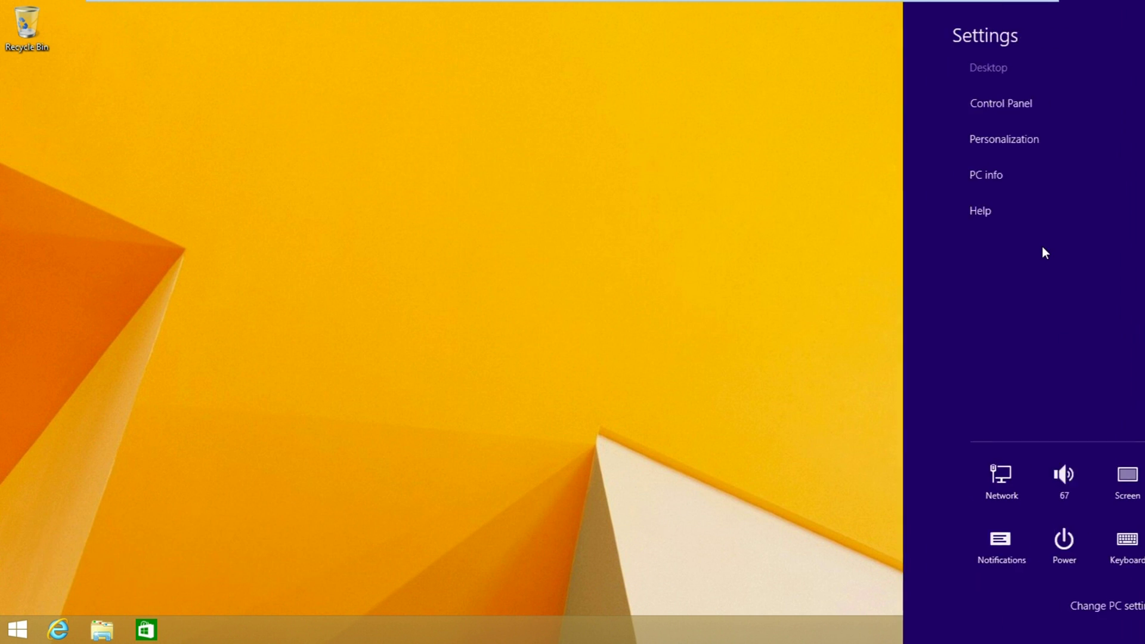
{"action": "left_click", "coordinate": [961, 114]}
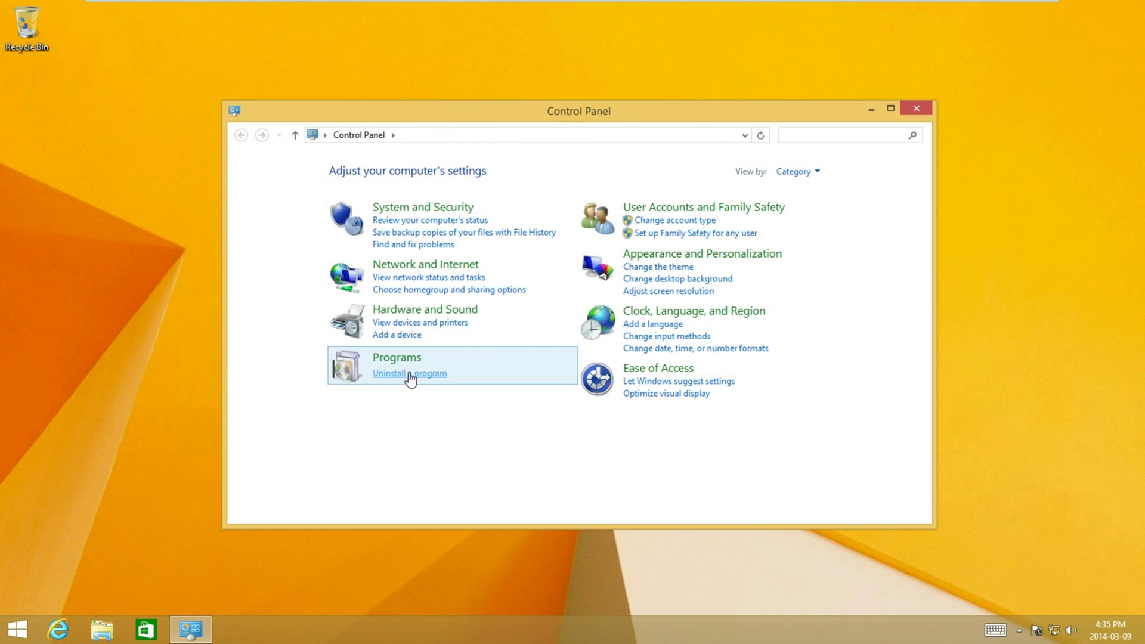
{"action": "left_click", "coordinate": [426, 207]}
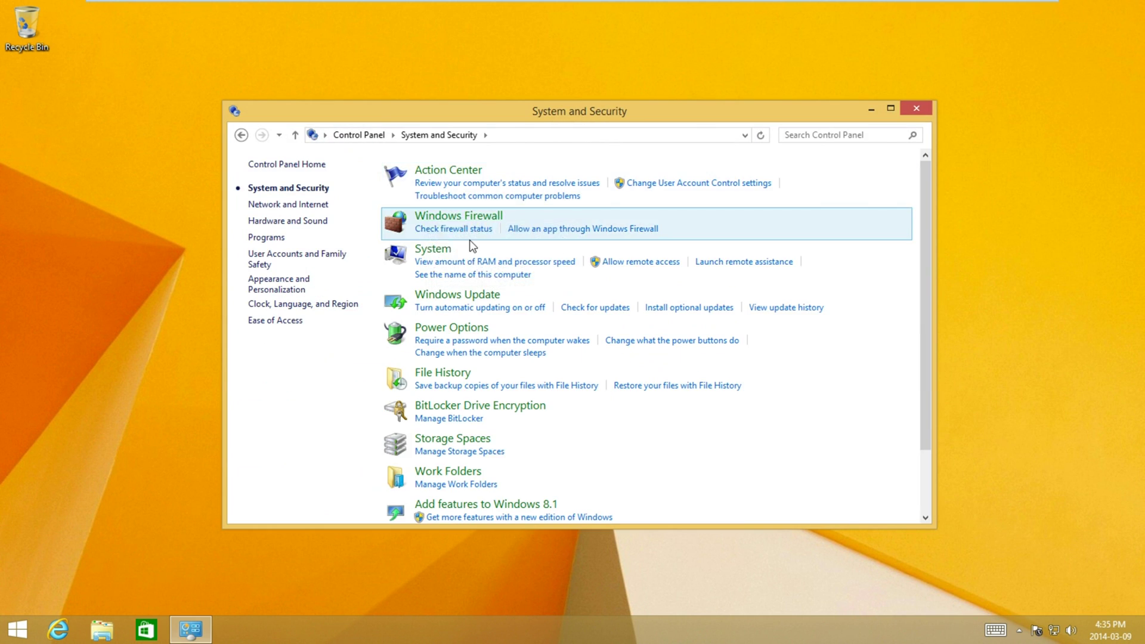
{"action": "left_click", "coordinate": [441, 296]}
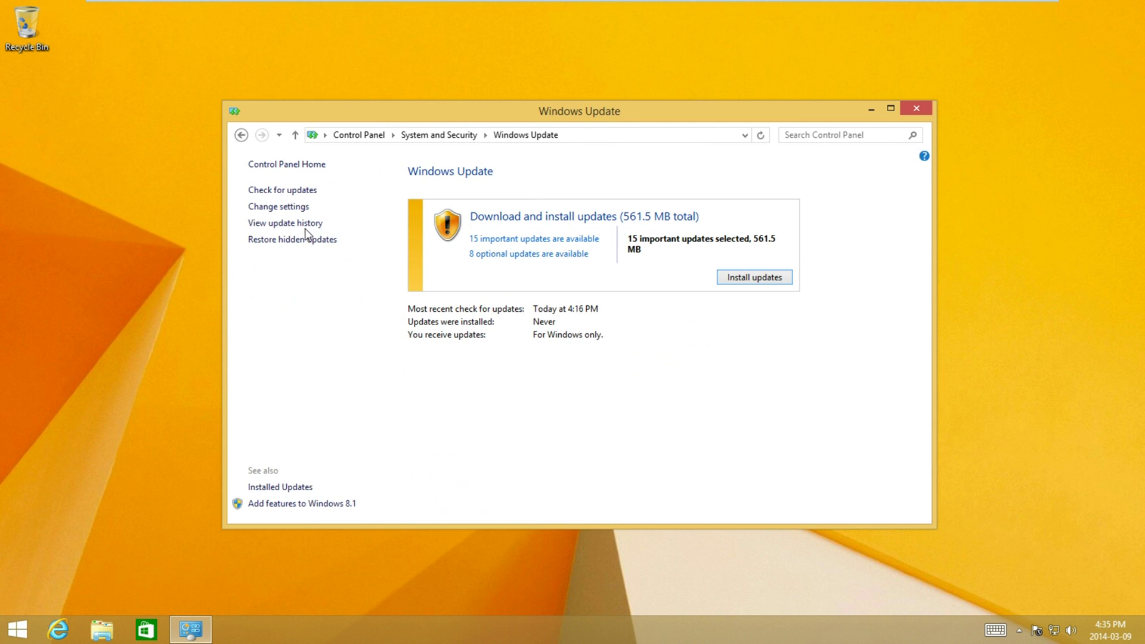
Show the update history and Installed Updates list, selecting KB2919442
{"action": "left_click", "coordinate": [301, 228]}
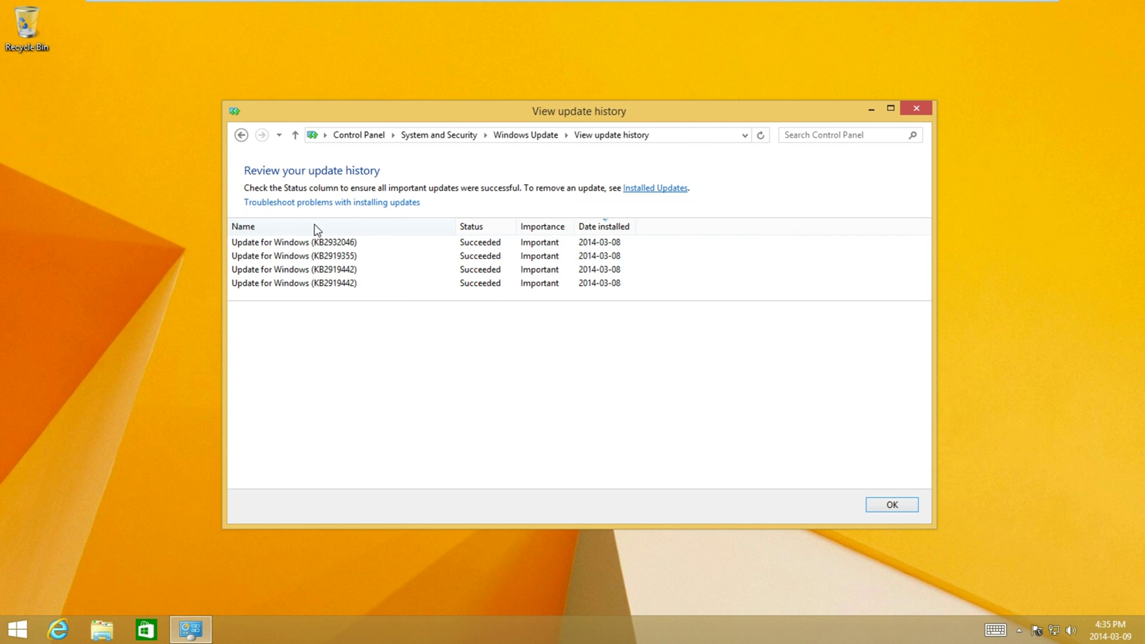
{"action": "left_click", "coordinate": [660, 190]}
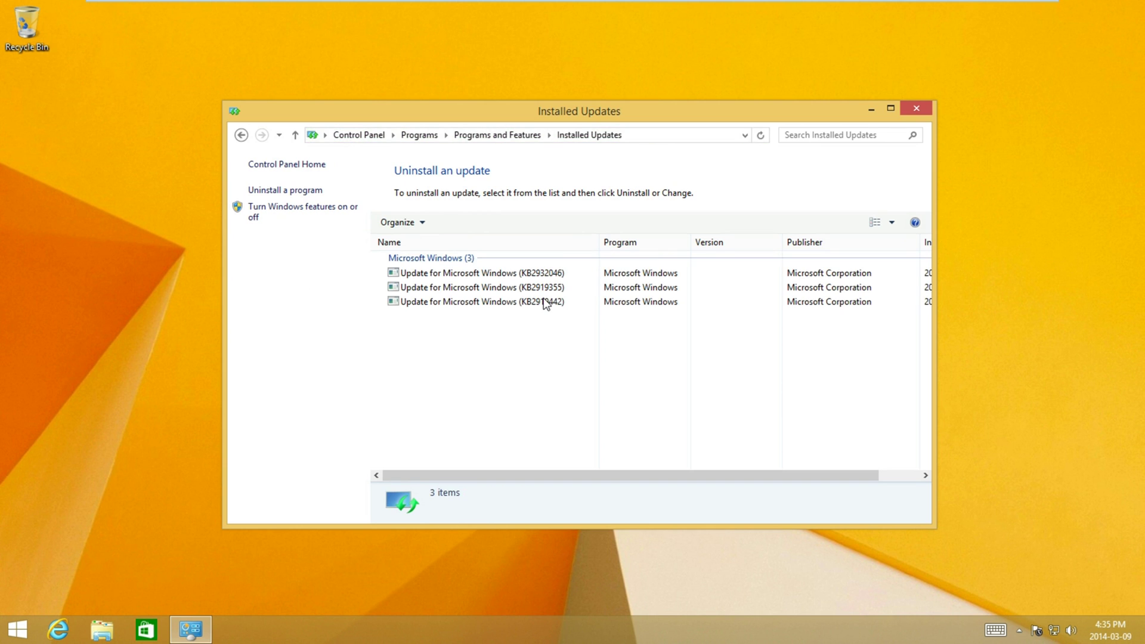
{"action": "left_click", "coordinate": [544, 303]}
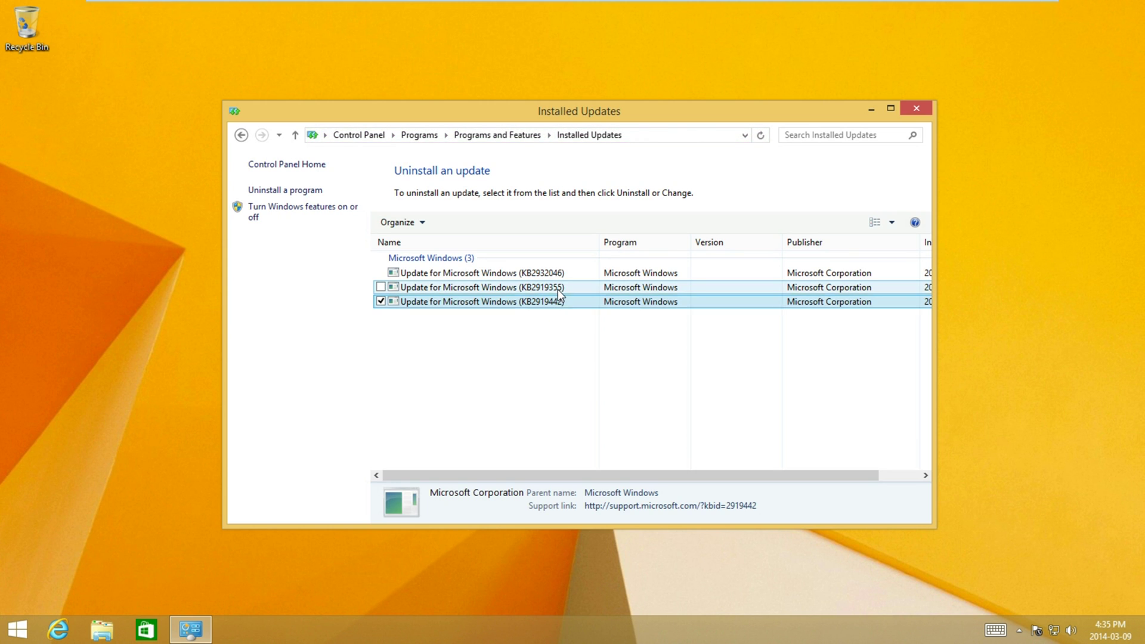
Select KB2932046 among the three listed updates and start its uninstall
{"action": "left_click", "coordinate": [557, 289]}
{"action": "left_click", "coordinate": [540, 275]}
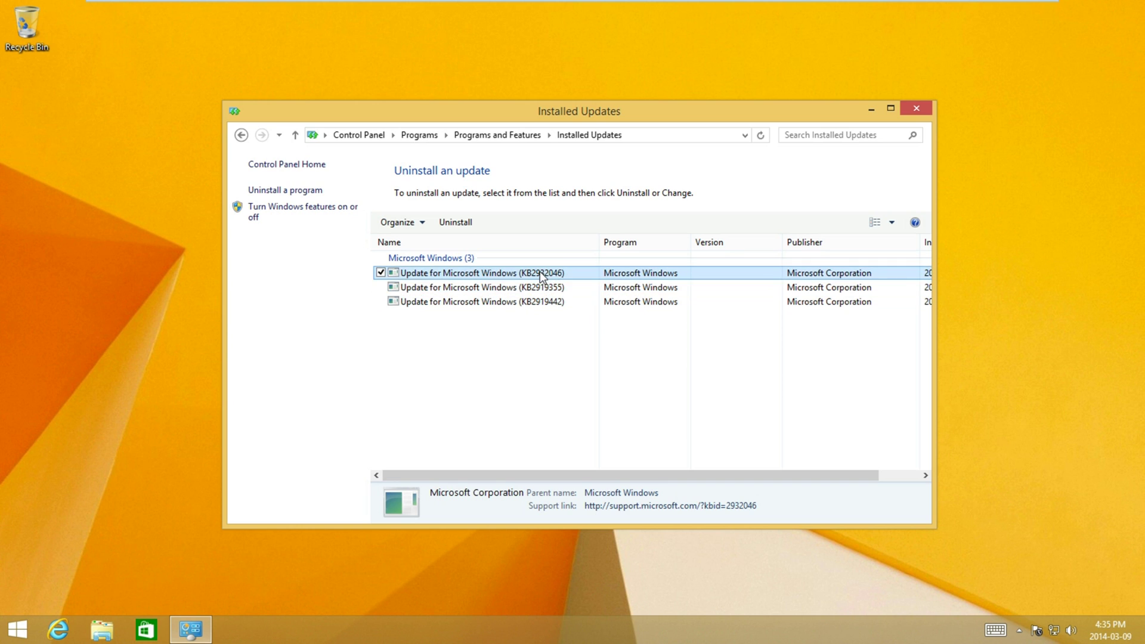
{"action": "left_click", "coordinate": [546, 288]}
{"action": "left_click", "coordinate": [548, 302]}
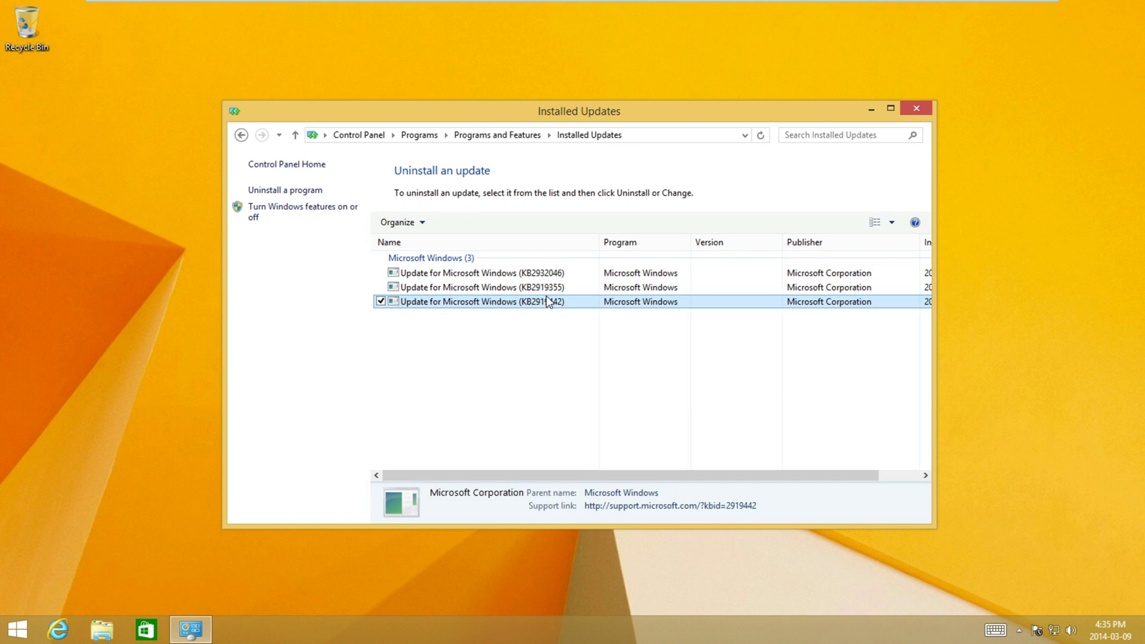
{"action": "left_click", "coordinate": [543, 274]}
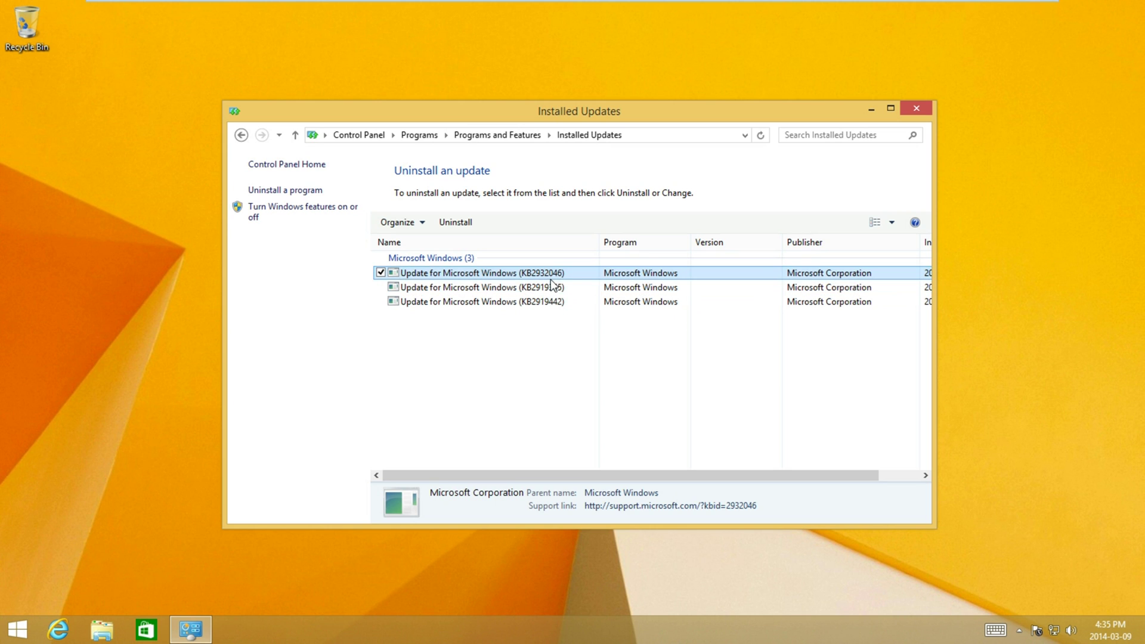
{"action": "left_click", "coordinate": [458, 223]}
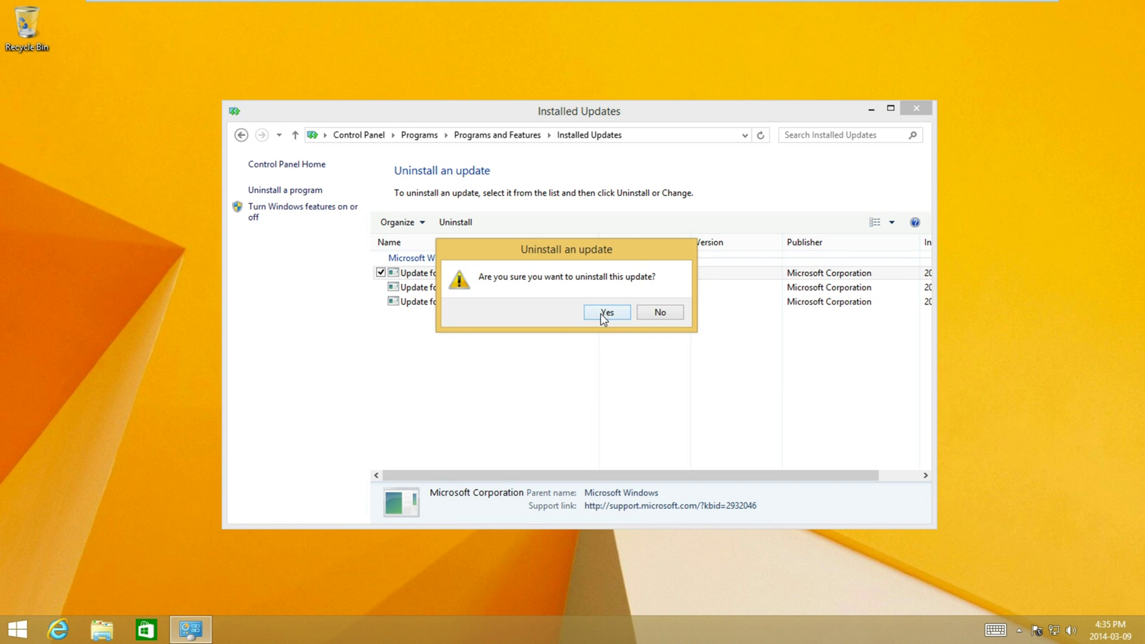
Confirm removal of KB2932046 and choose Restart Later
{"action": "left_click", "coordinate": [601, 313]}
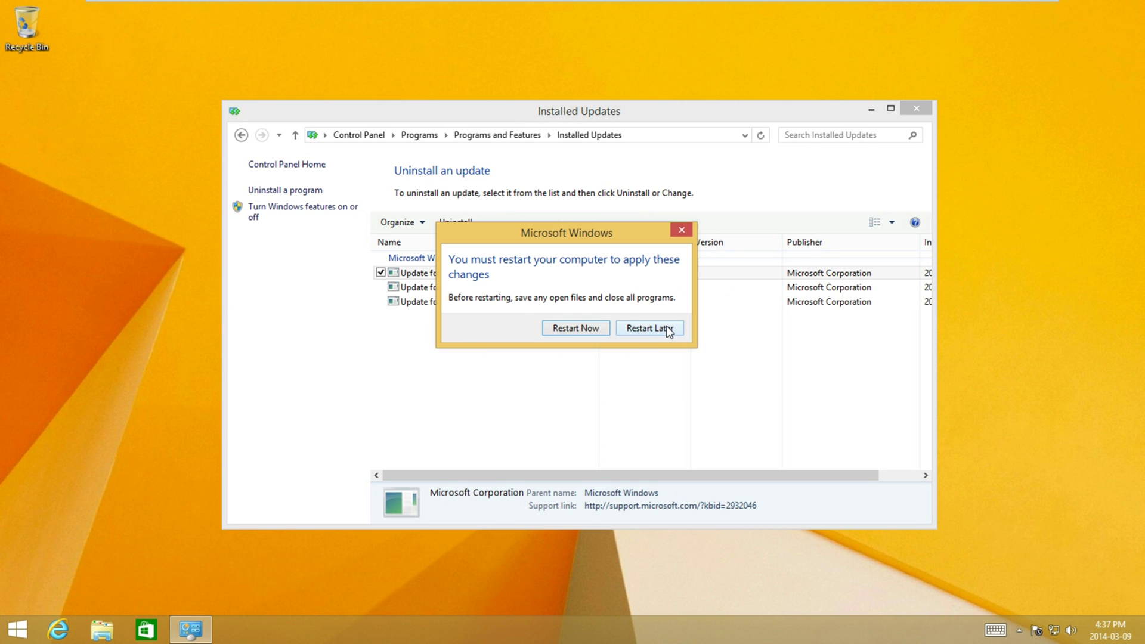
{"action": "left_click", "coordinate": [667, 328]}
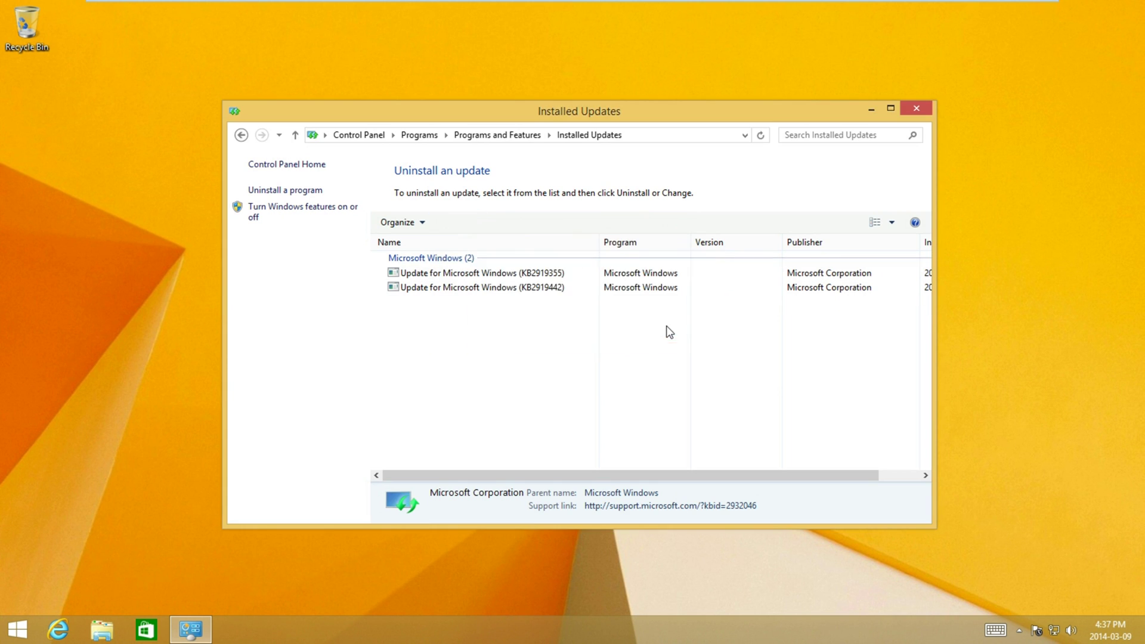
Uninstall KB2919355, confirm it, and choose Restart Now
{"action": "left_click", "coordinate": [577, 274]}
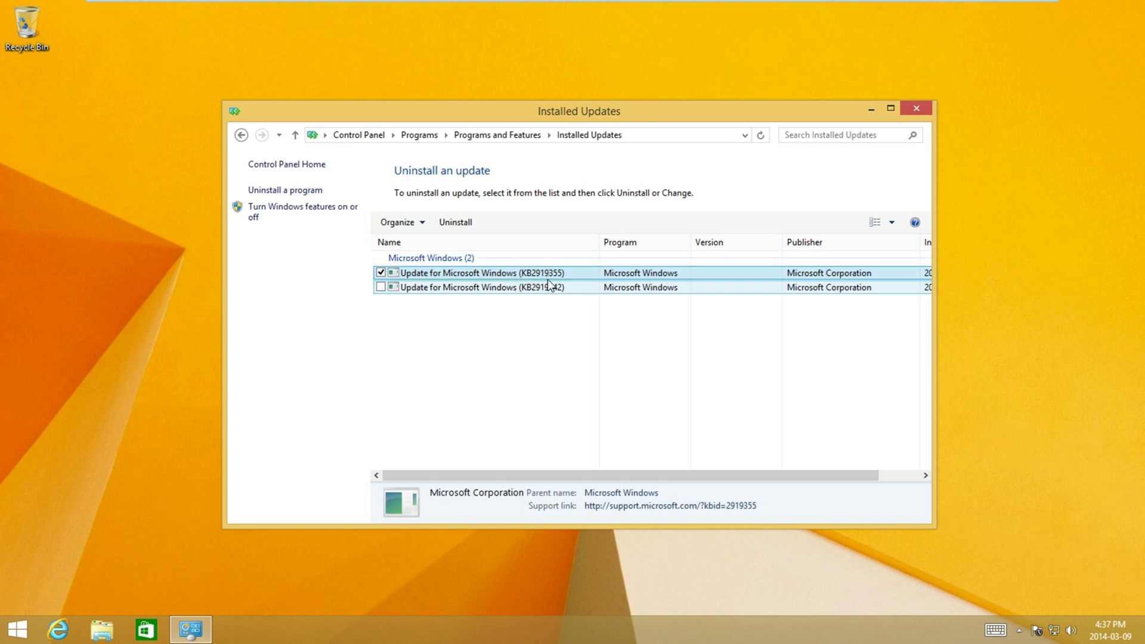
{"action": "left_click", "coordinate": [471, 230]}
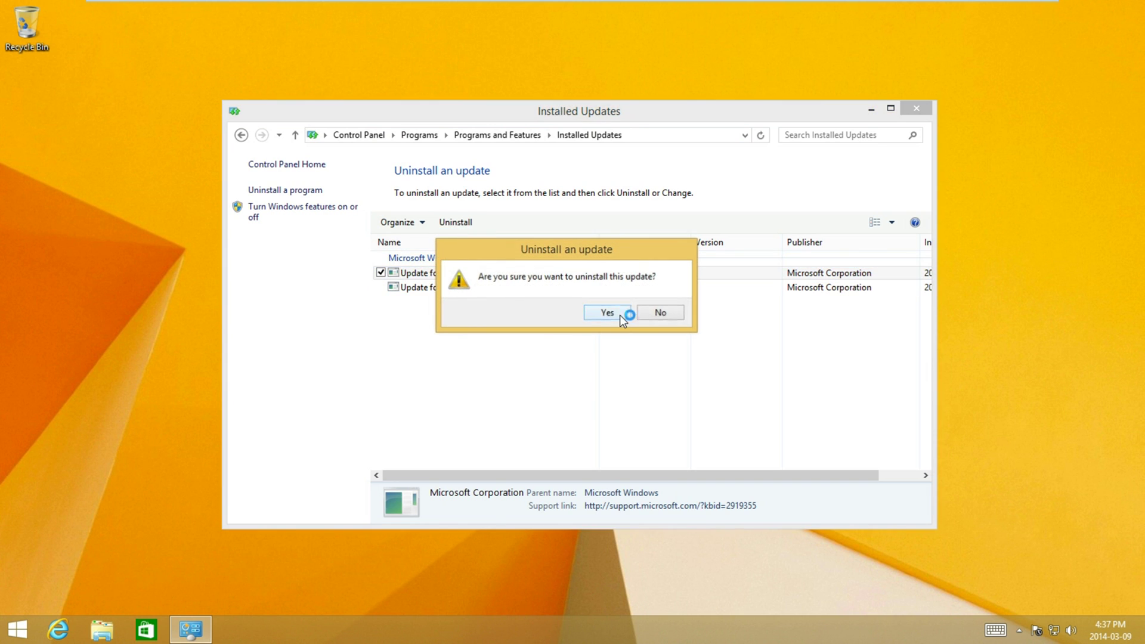
{"action": "left_click", "coordinate": [619, 315]}
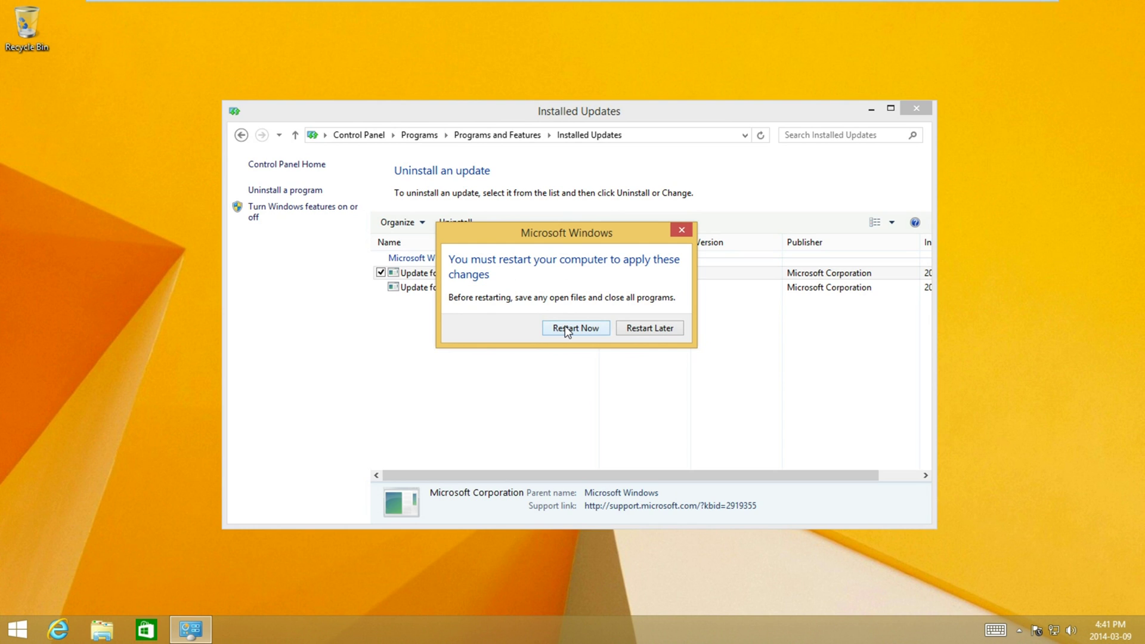
{"action": "left_click", "coordinate": [564, 328]}
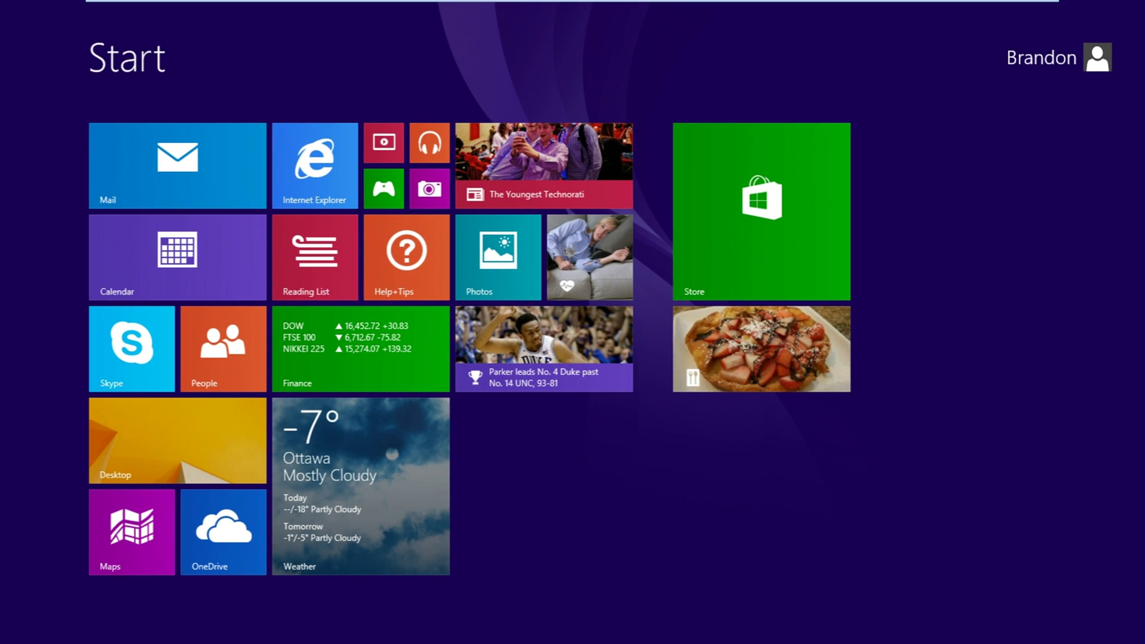
After the restart, go to the desktop and start File Explorer at This PC
{"action": "left_click", "coordinate": [241, 444]}
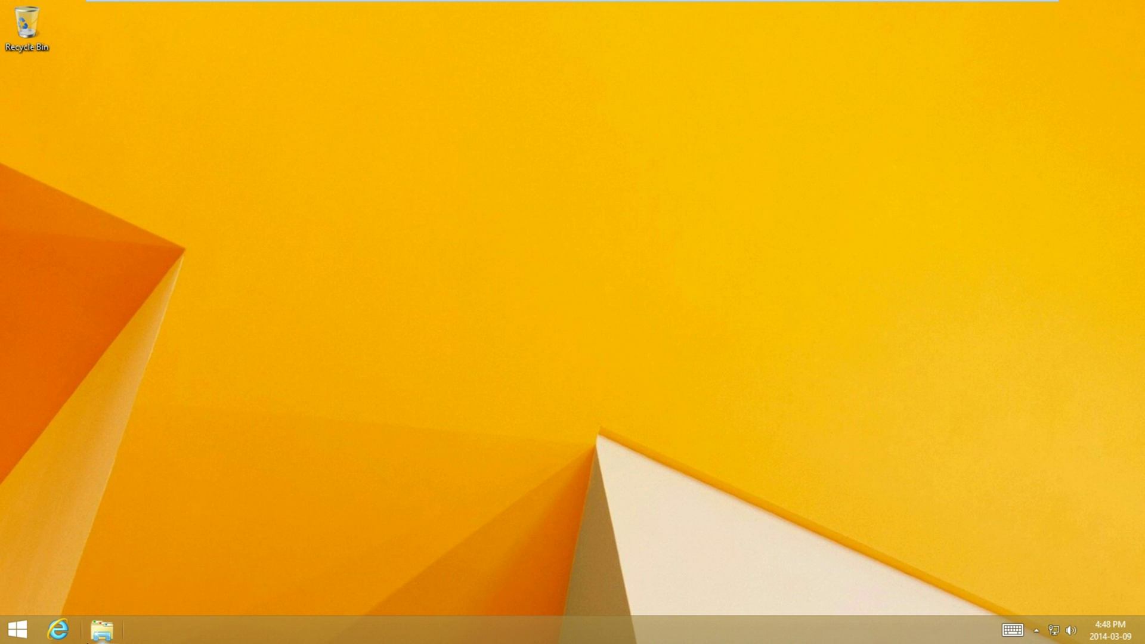
{"action": "left_click", "coordinate": [101, 629]}
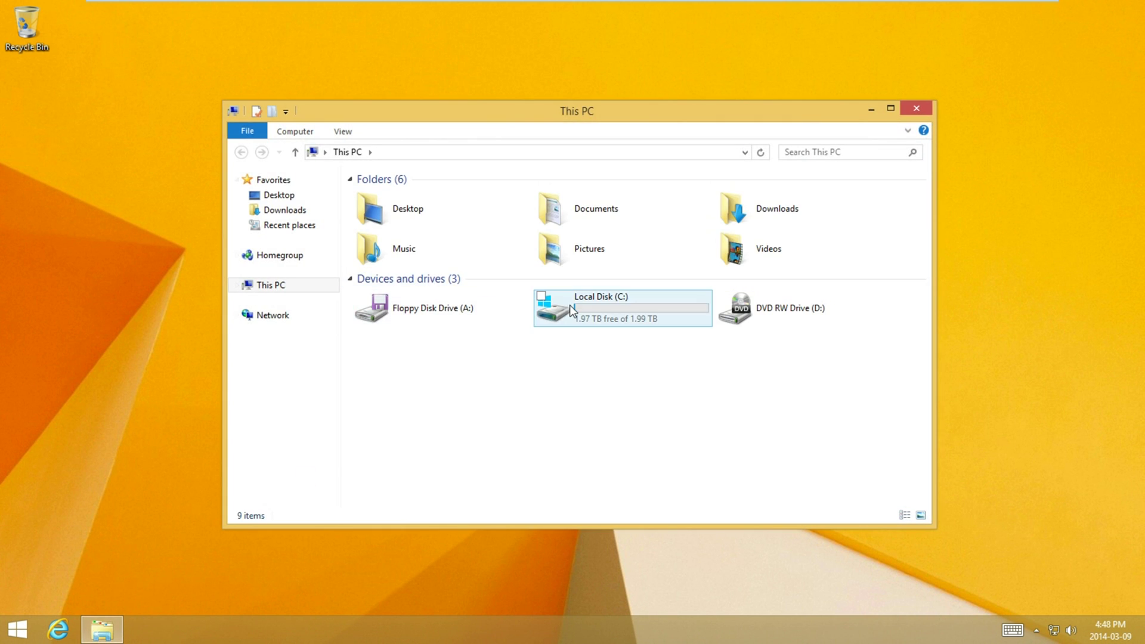
Browse Local Disk (C:) > Windows and bring up explorer.exe's properties
{"action": "double_click", "coordinate": [570, 305]}
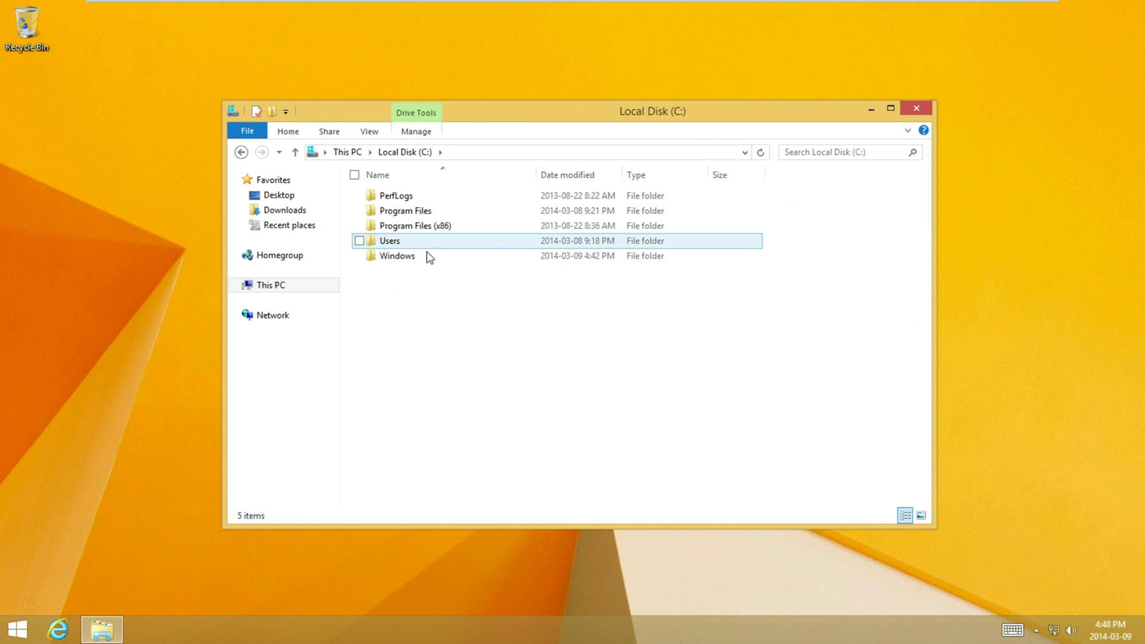
{"action": "double_click", "coordinate": [427, 256]}
{"action": "left_click", "coordinate": [500, 333]}
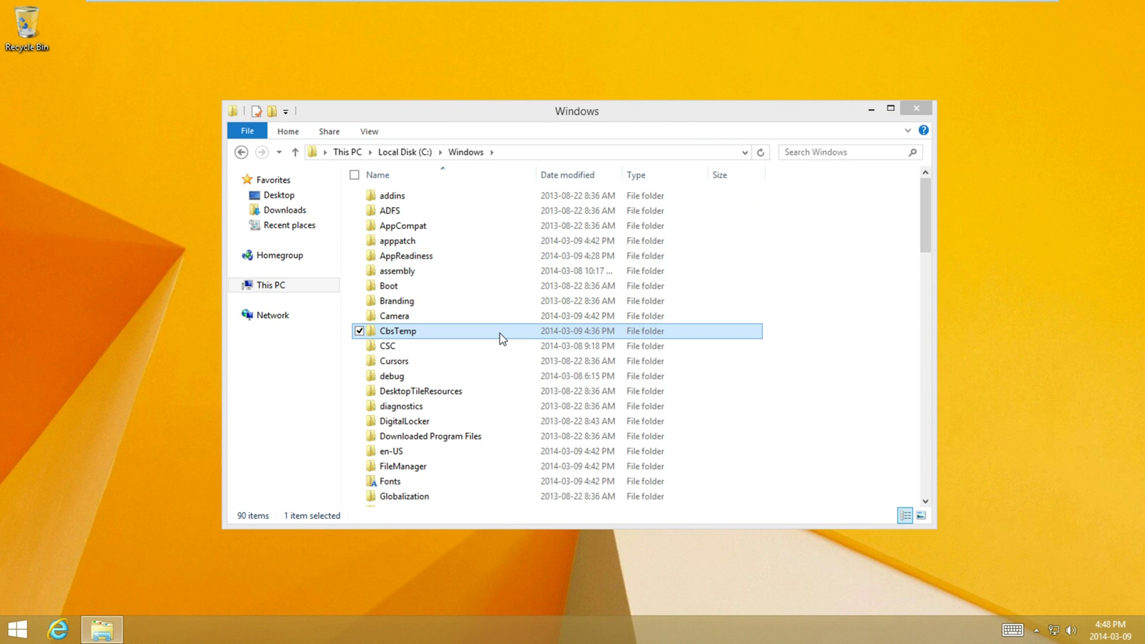
{"action": "type", "text": "explorer"}
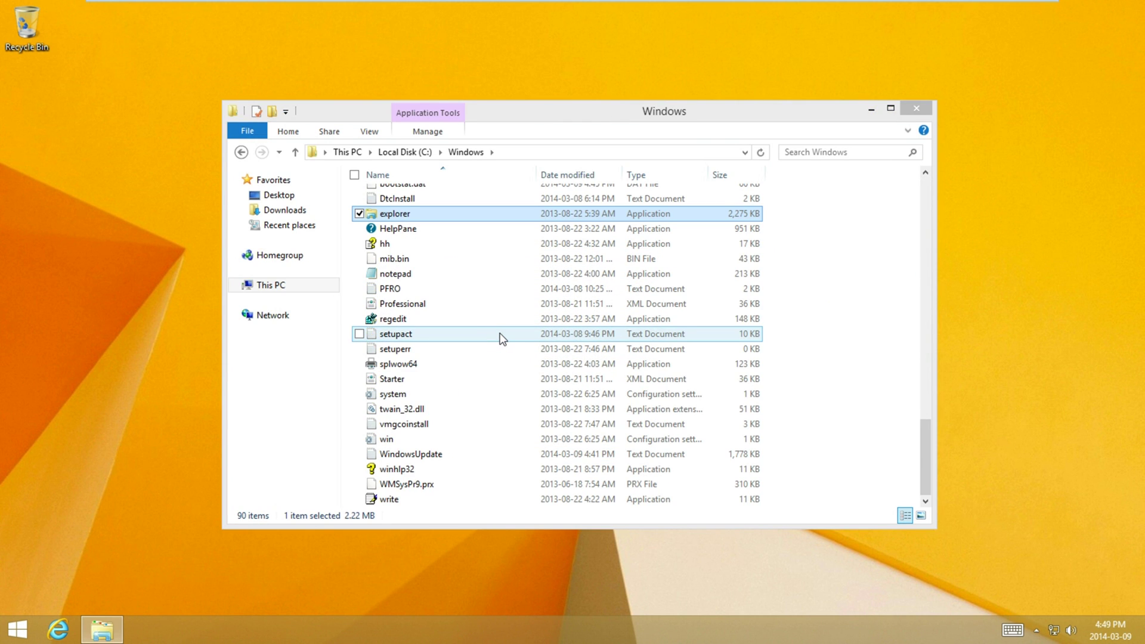
{"action": "key", "text": "Menu"}
{"action": "key", "text": "Up"}
{"action": "key", "text": "Return"}
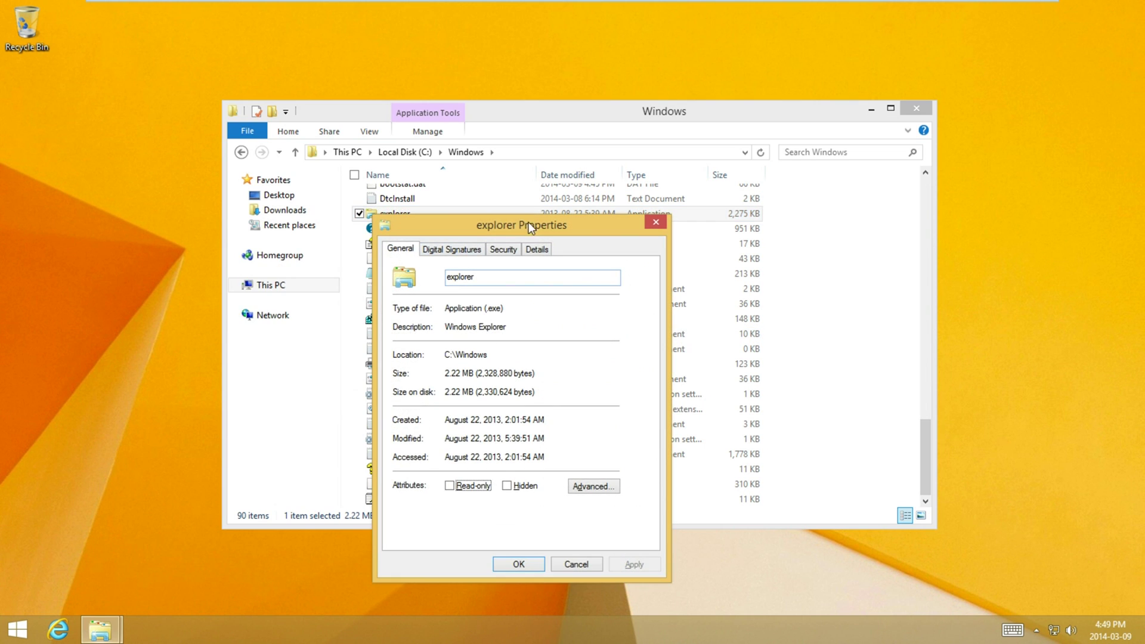
Check Details showing file version 6.3.9600.16384, then cancel the properties
{"action": "left_click", "coordinate": [541, 250]}
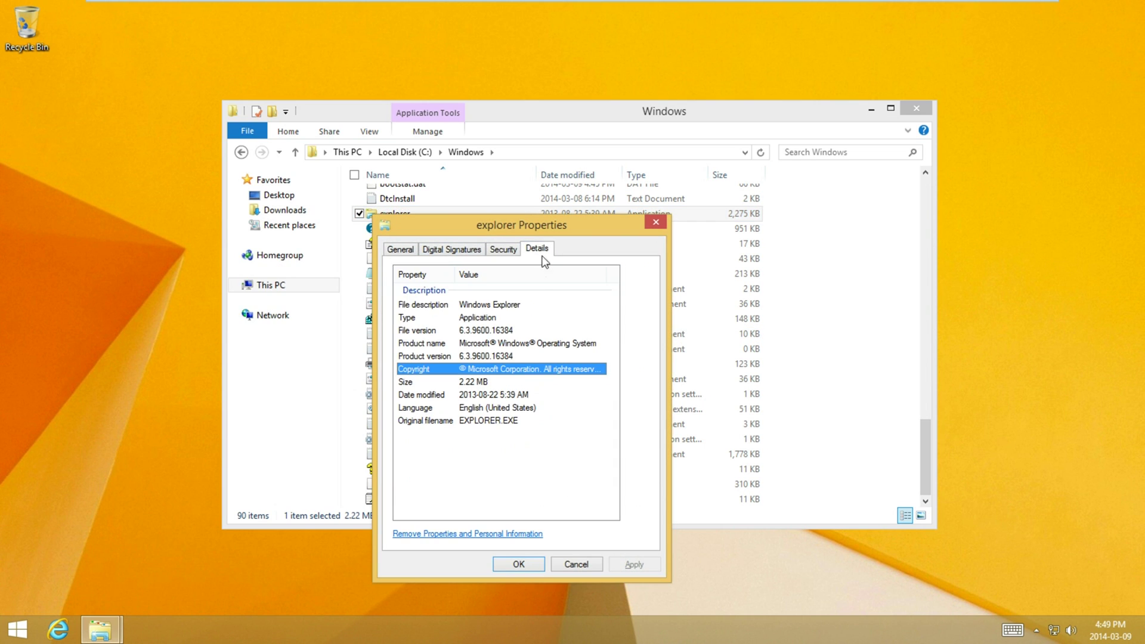
{"action": "left_click", "coordinate": [513, 343]}
{"action": "left_click", "coordinate": [502, 333]}
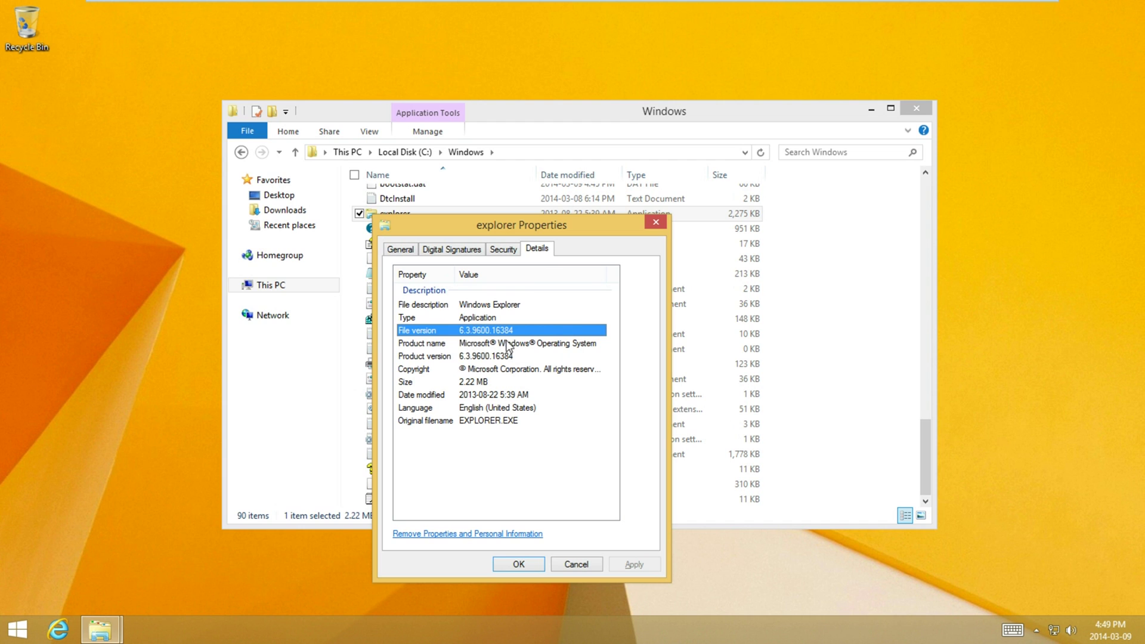
{"action": "left_click", "coordinate": [554, 565]}
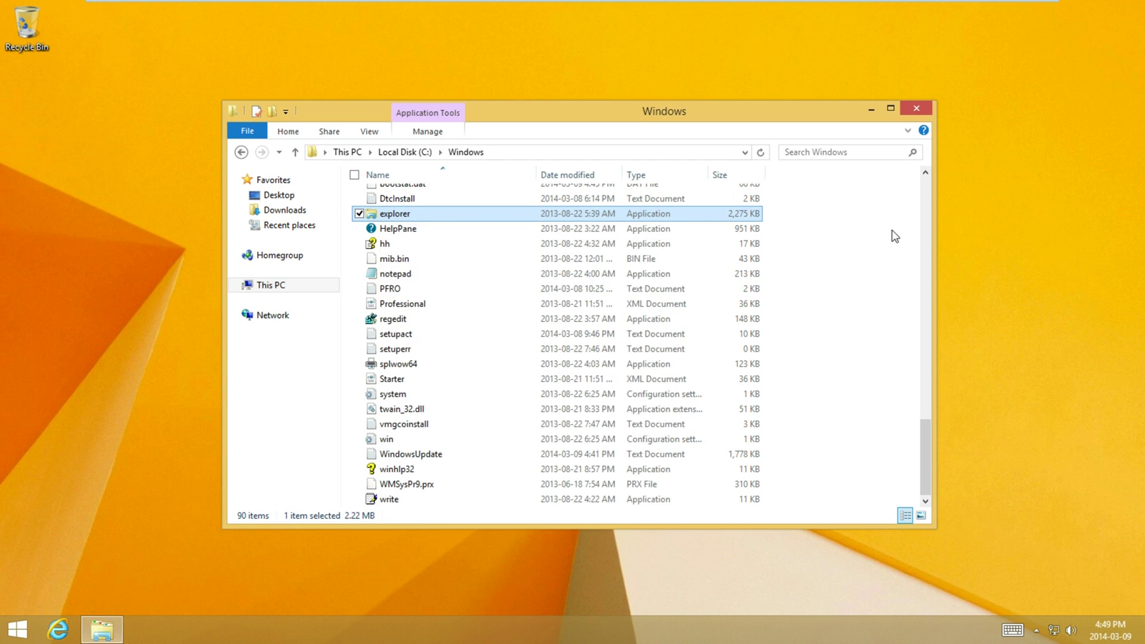
Close File Explorer, leaving the empty desktop
{"action": "left_click", "coordinate": [915, 108]}
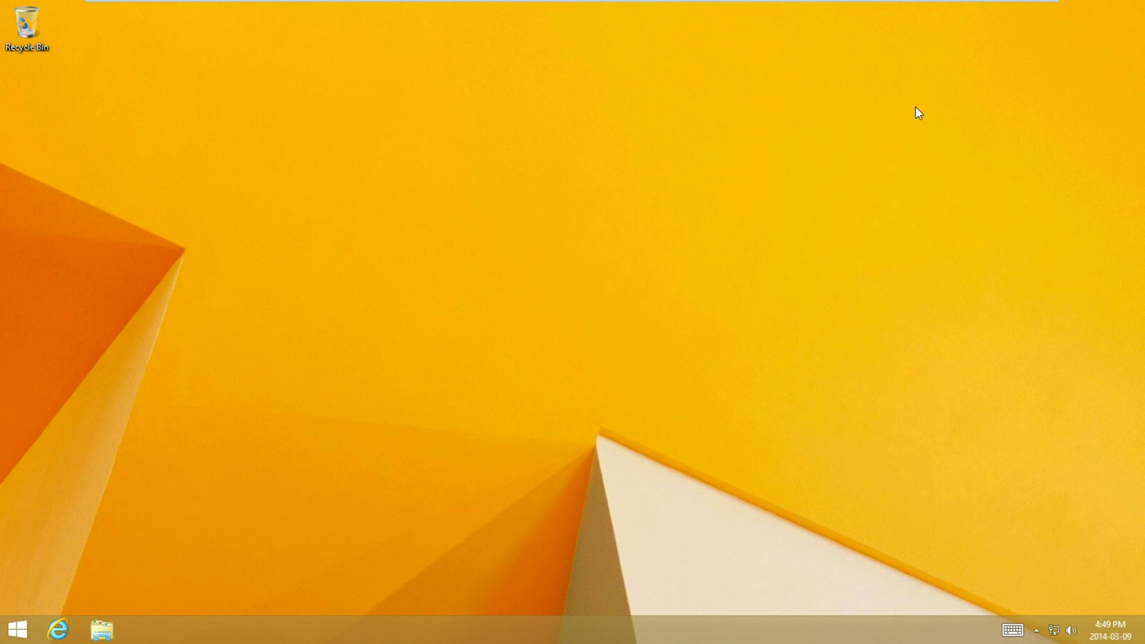